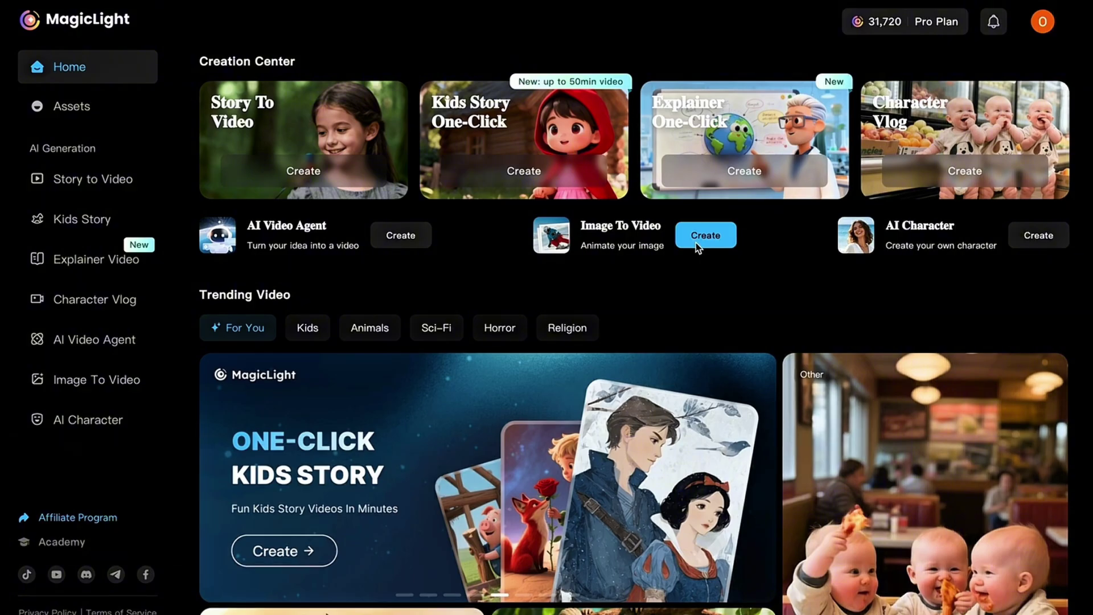
- Start an Image To Video job for the bedtime image with the prompt 'animate the characters'
click(697, 249)
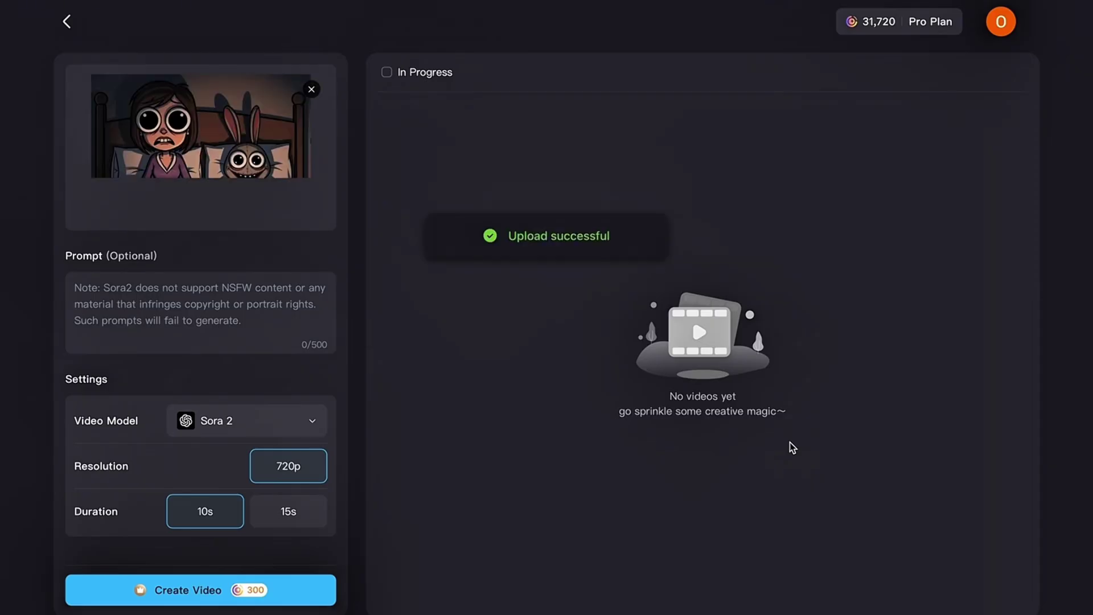
click(162, 350)
text(animate the characters)
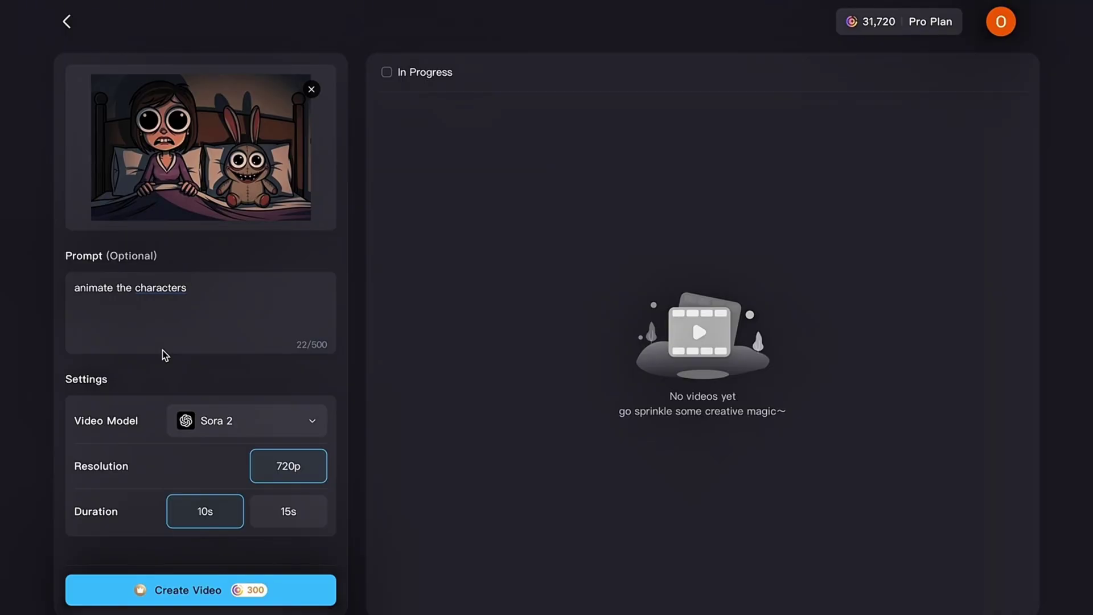
- Browse the available video models, currently set to Sora 2, 720p, 10s
click(314, 422)
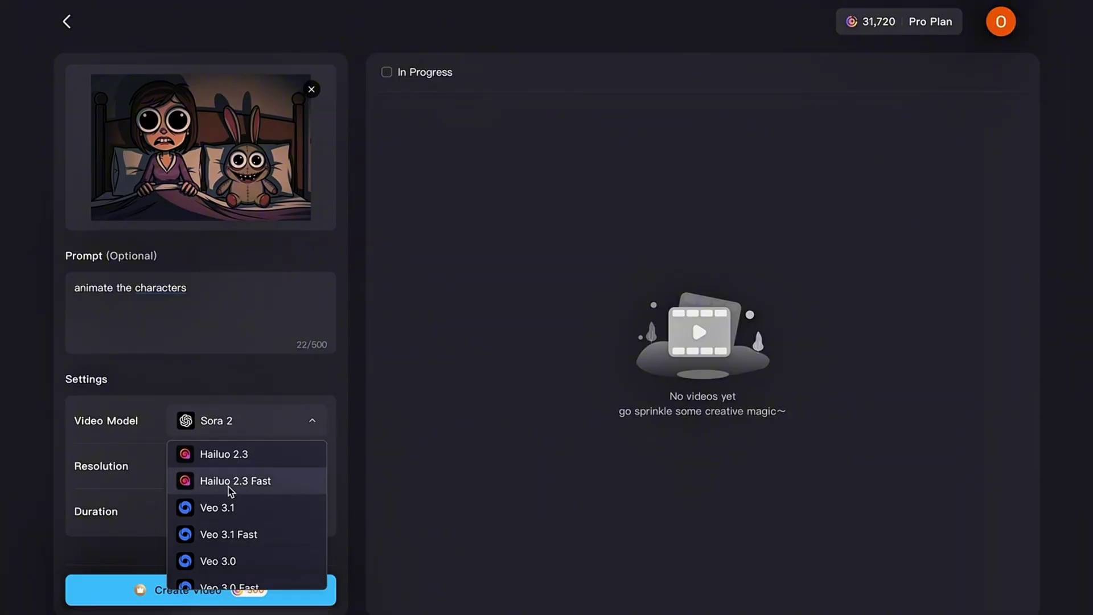
scroll(228, 486, down, 3)
scroll(228, 486, down, 6)
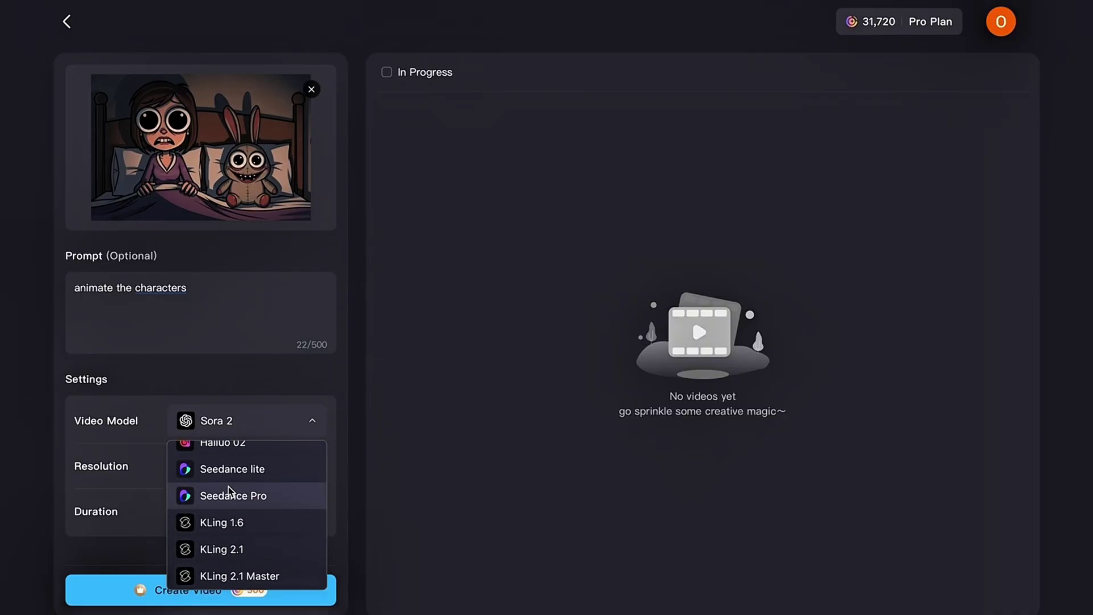
scroll(227, 486, up, 8)
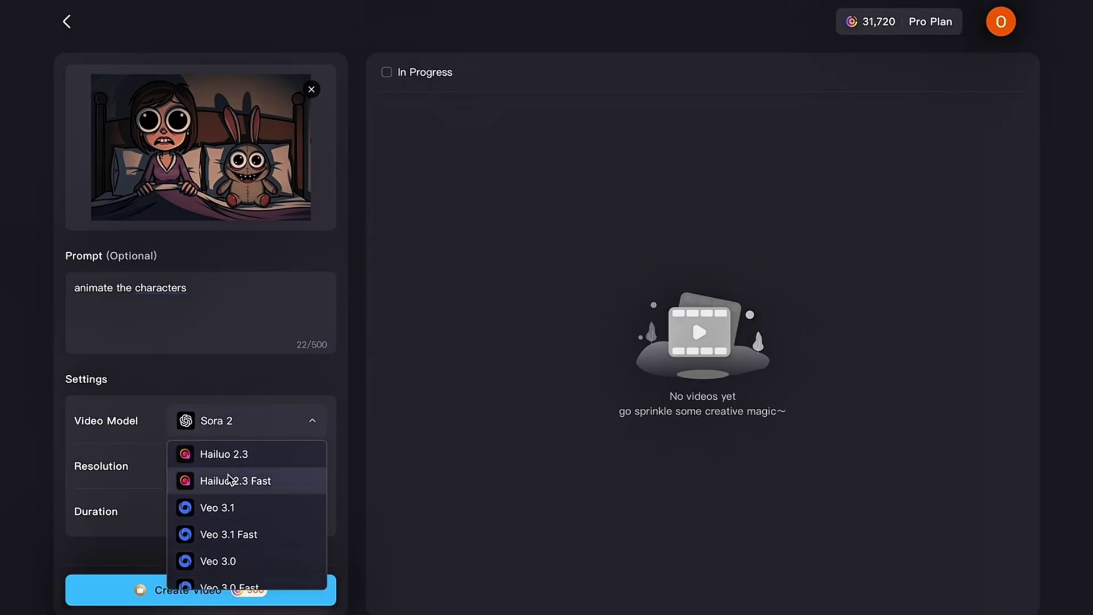
- Generate an 8s, 1080p clip with the Veo 3.1 model from the bedtime image
click(220, 506)
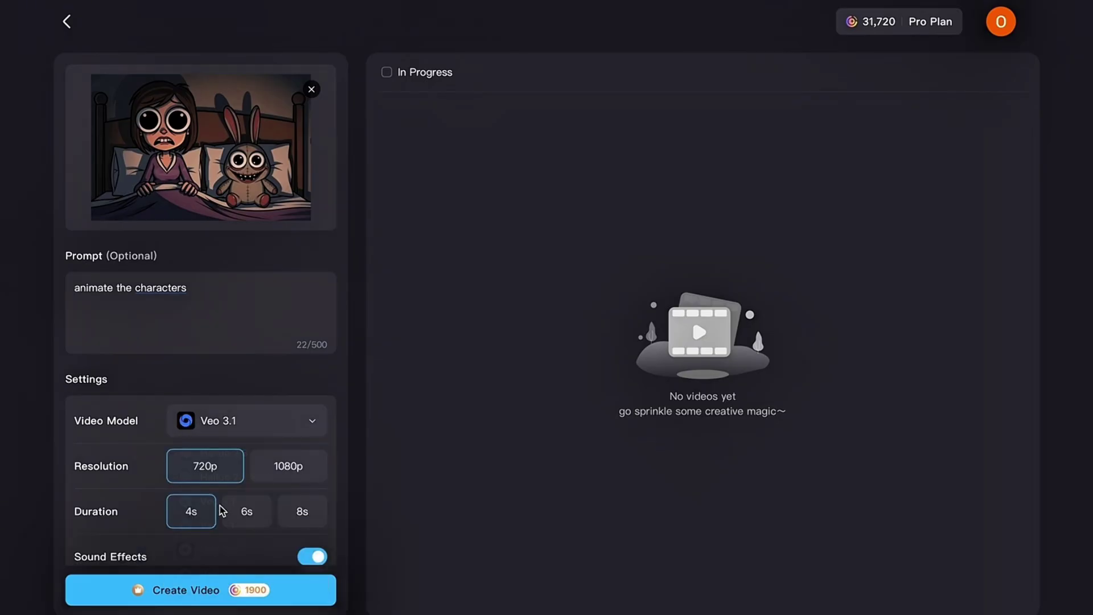
click(284, 467)
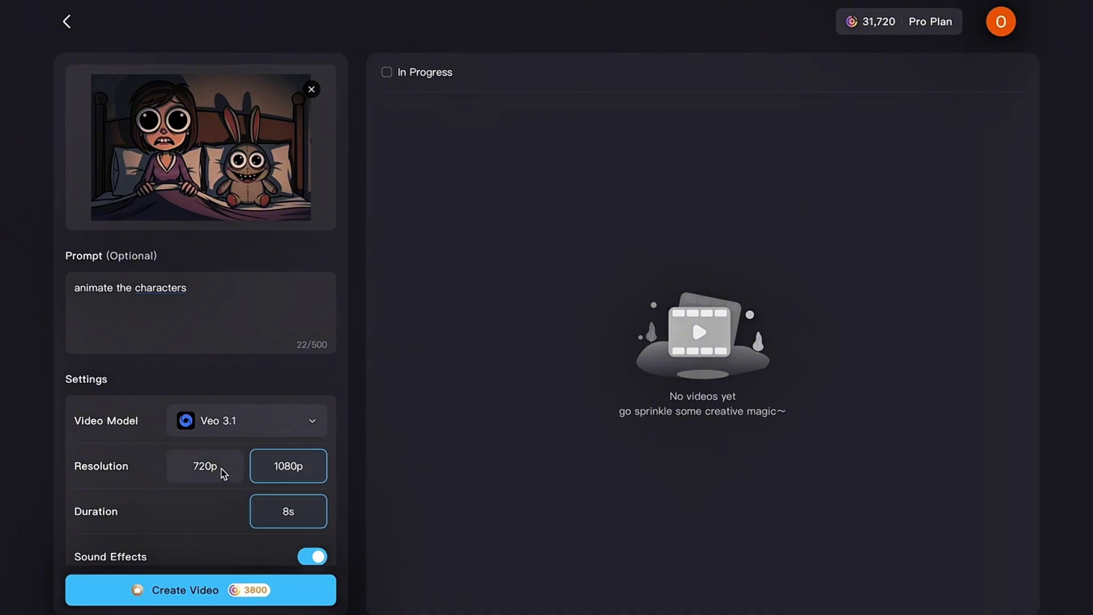
scroll(214, 503, down, 2)
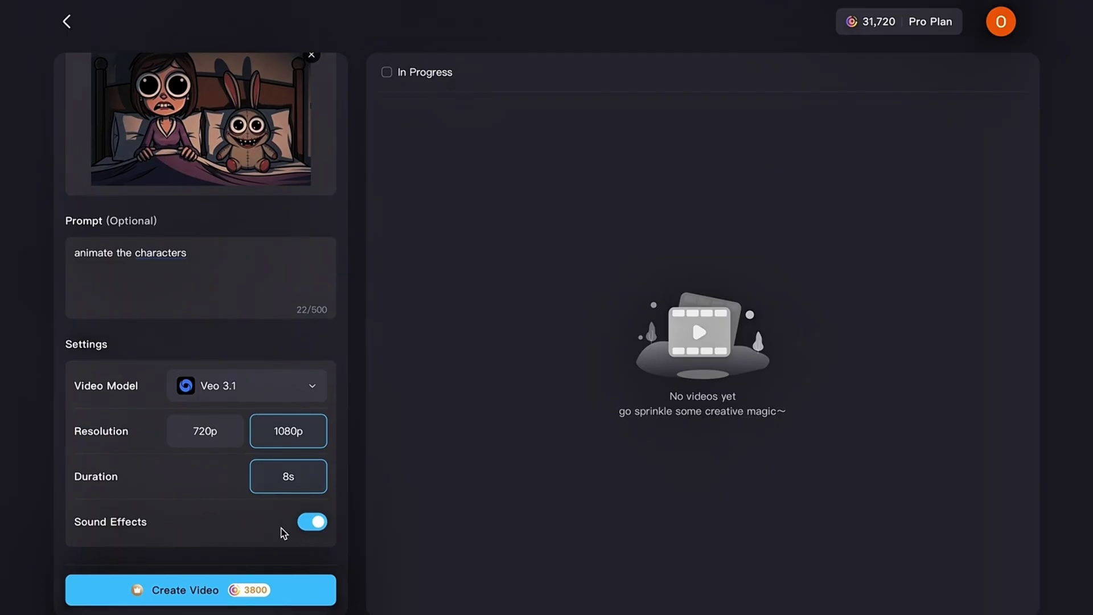
click(188, 592)
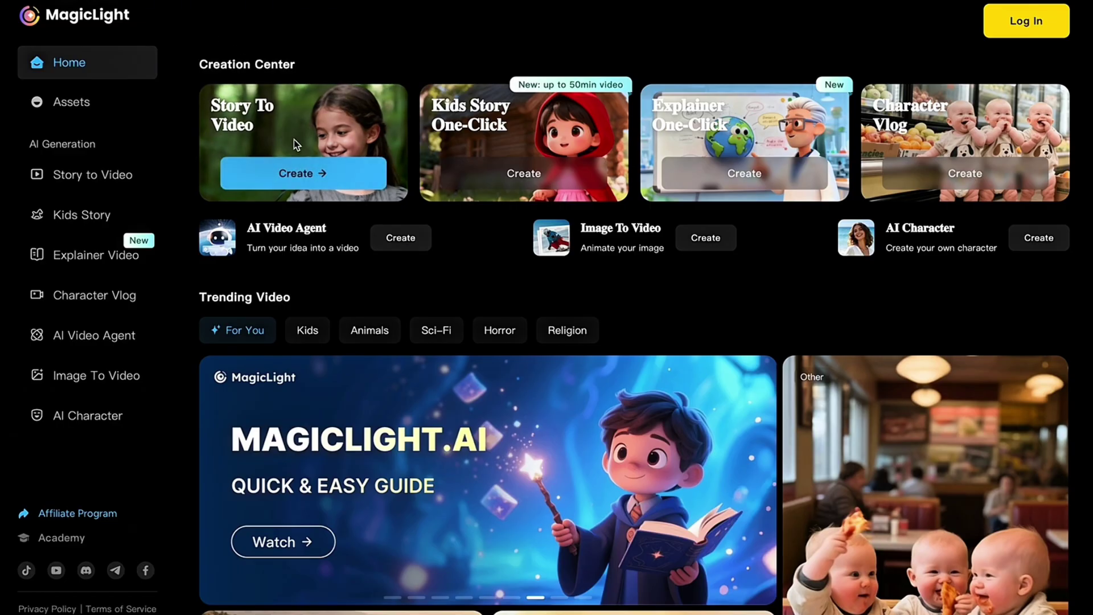
- Start a Story To Video project with Gemini 3 as the story model
click(303, 173)
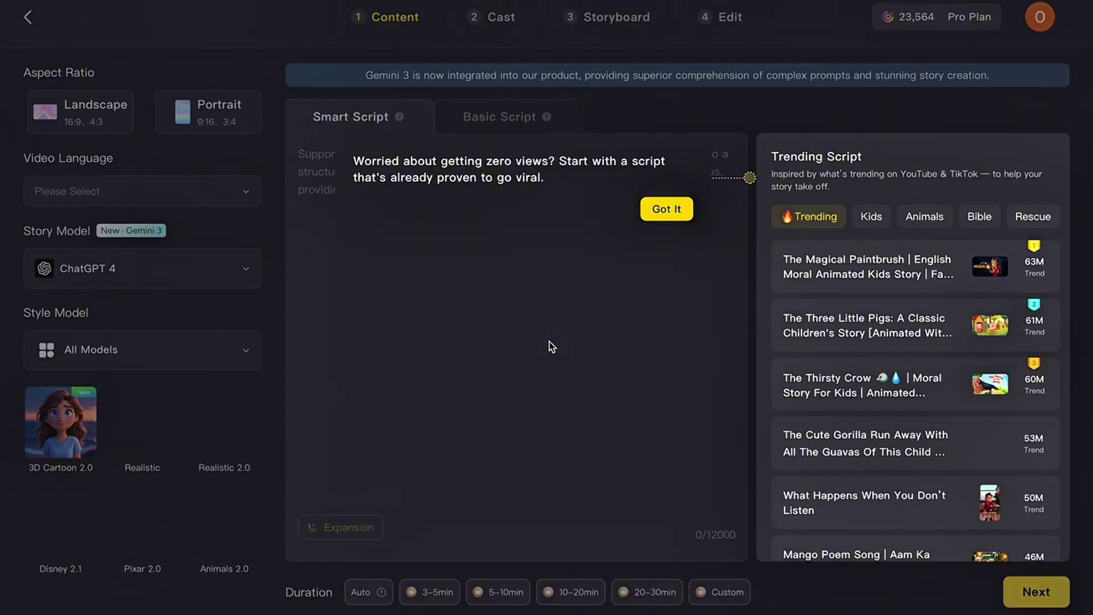
click(667, 212)
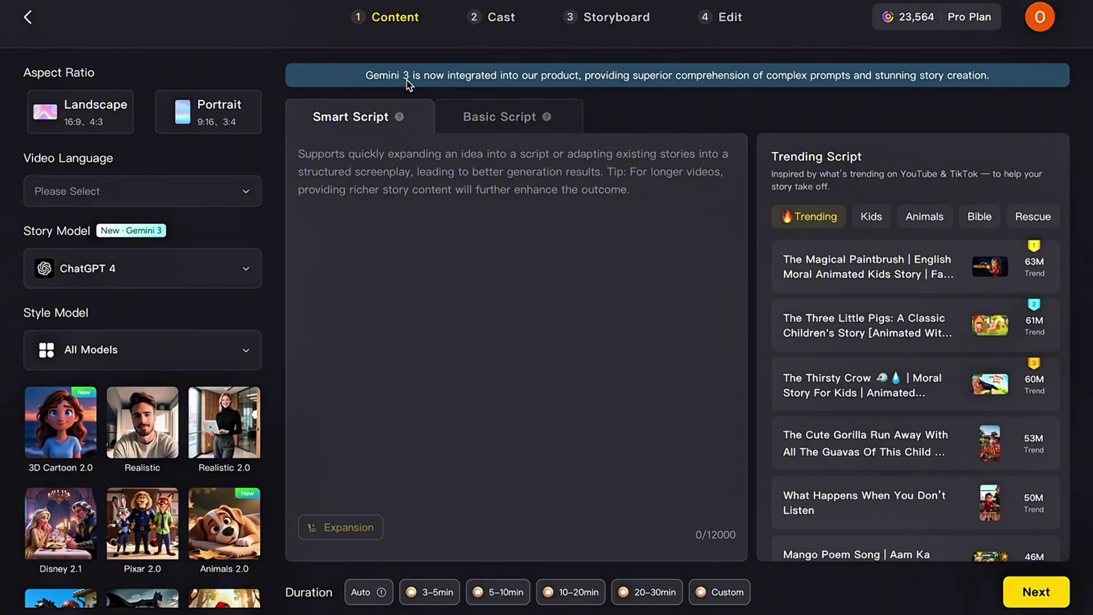
click(247, 271)
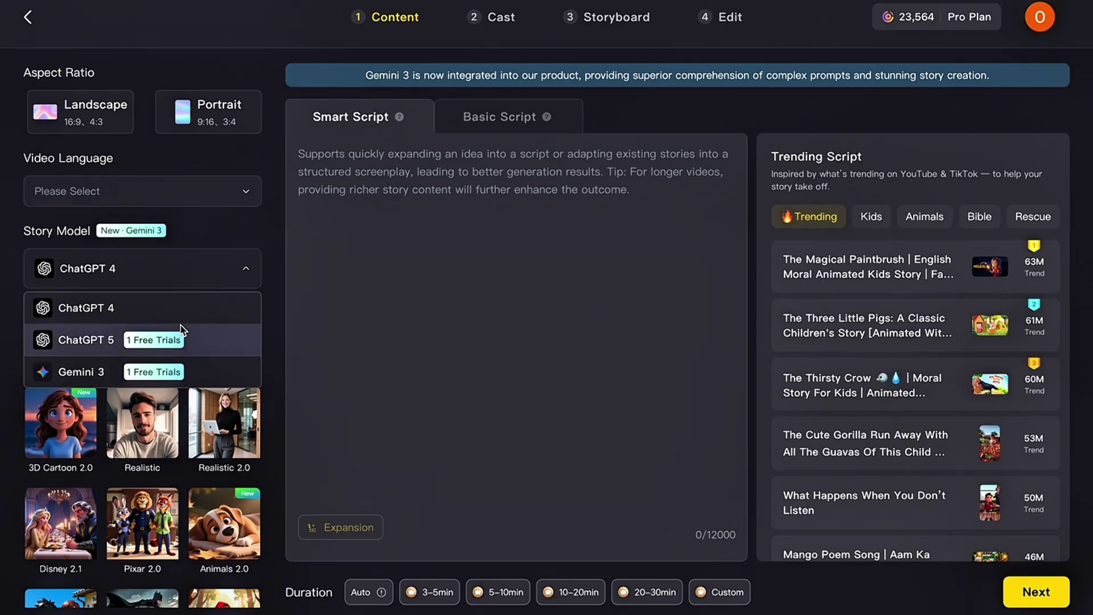
click(77, 374)
- Expand the idea 'the boy who conquered the warlord' into a full story script
click(314, 162)
text(the boy who conquered the warlord)
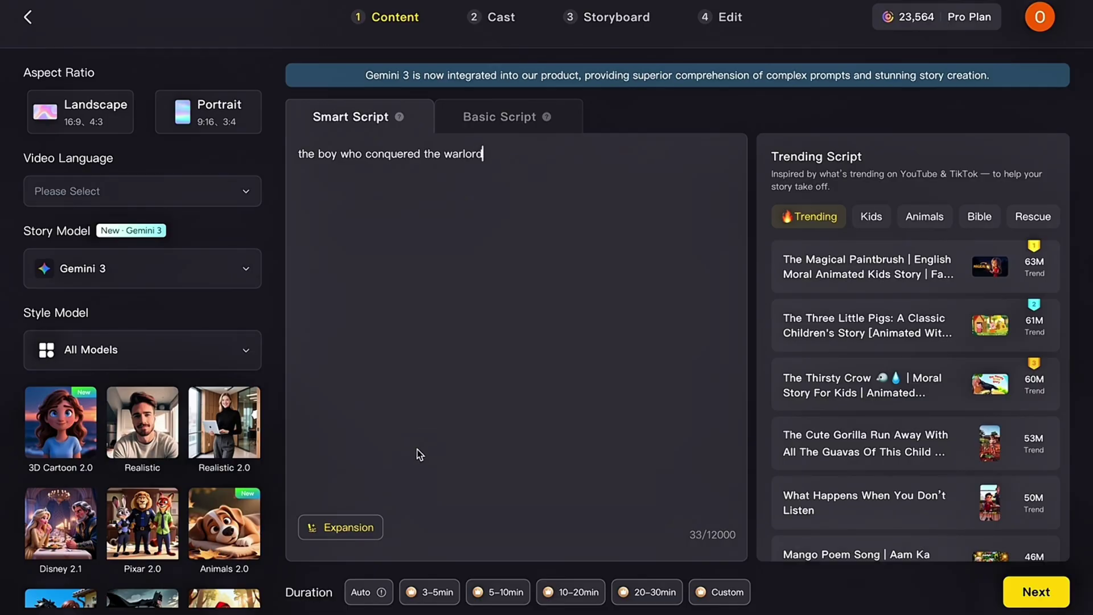
click(343, 529)
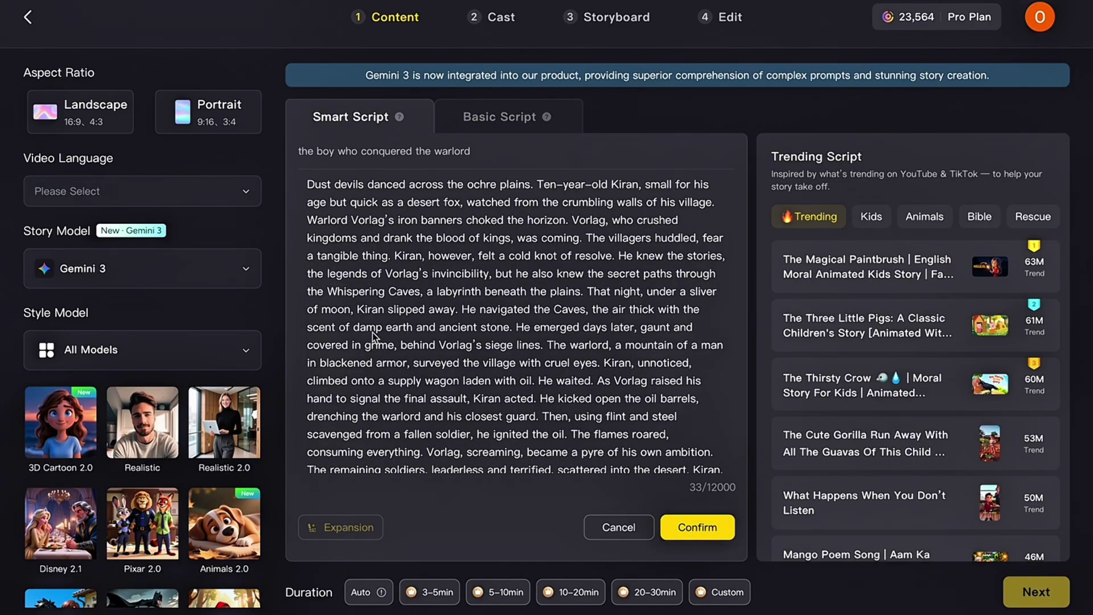
- Look over the expanded Kiran story and the Trending Script list
scroll(372, 333, down, 3)
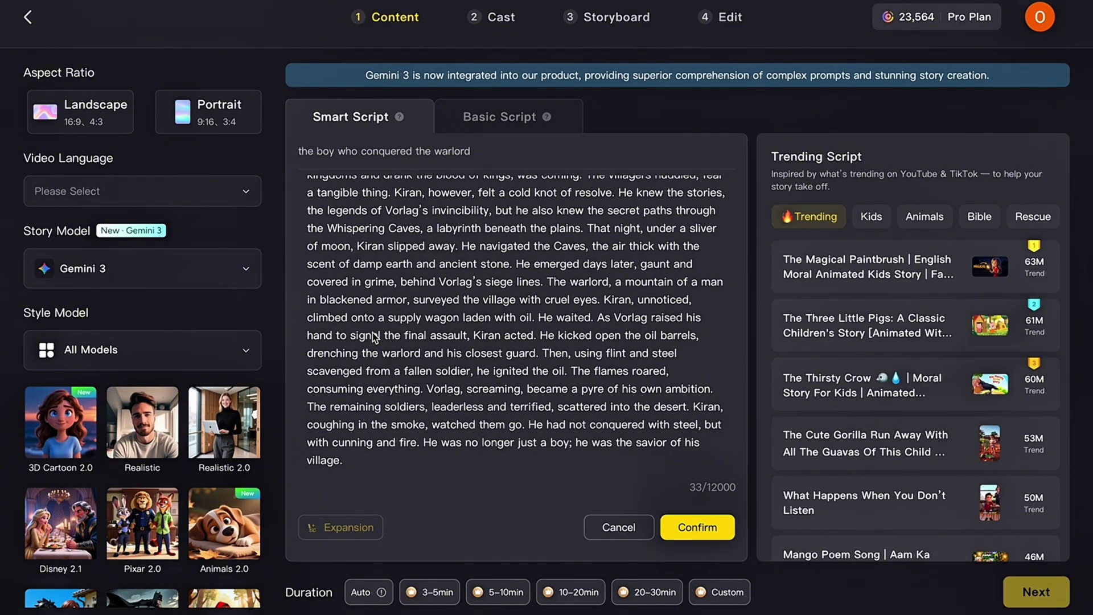
scroll(373, 332, up, 3)
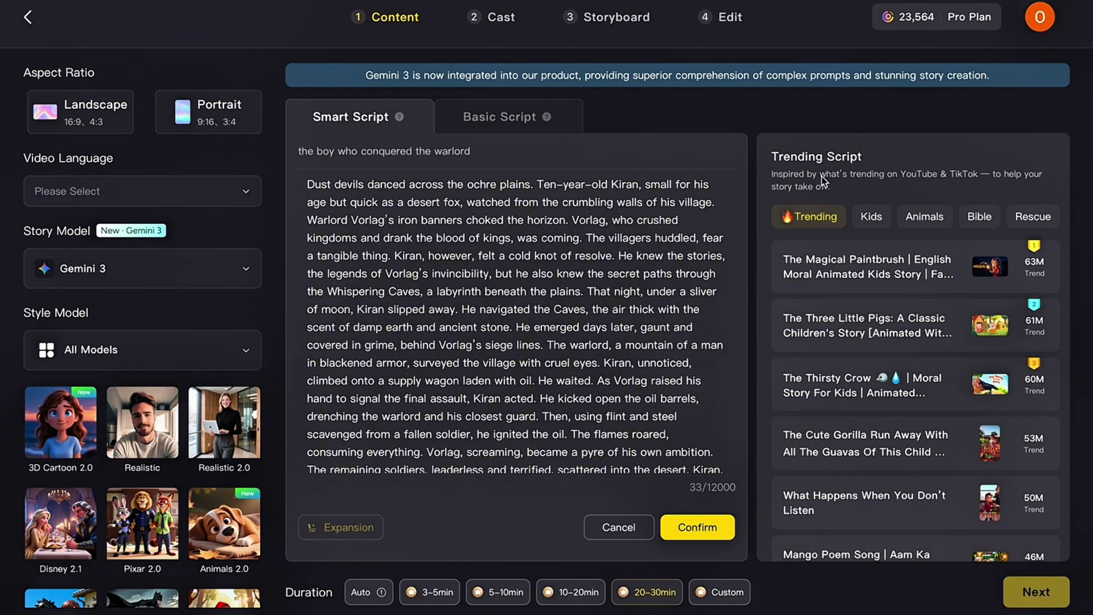
mouse_move(835, 308)
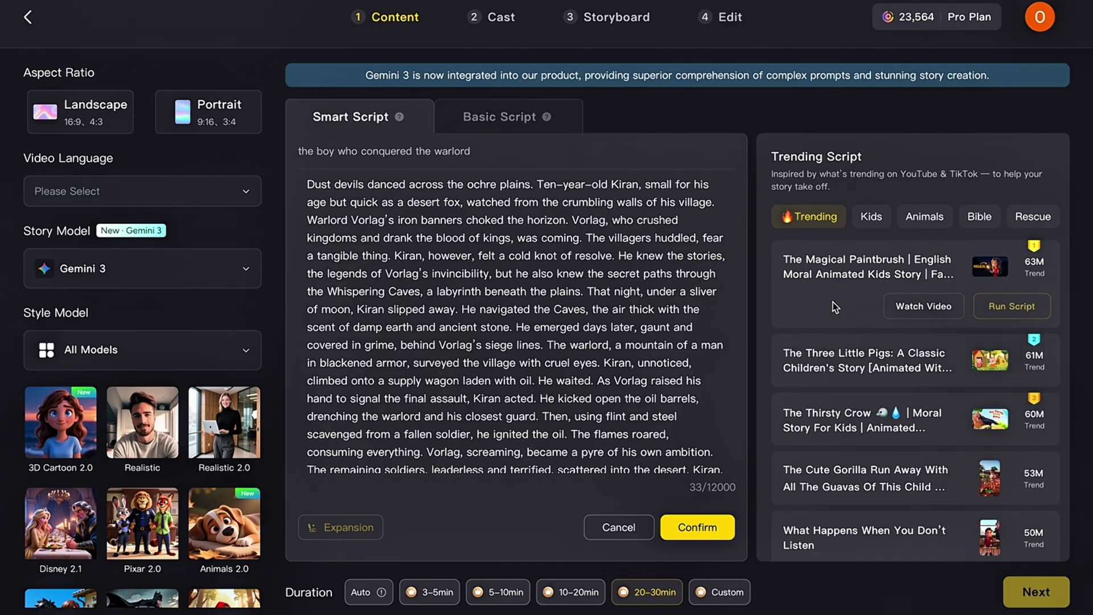
scroll(835, 308, down, 5)
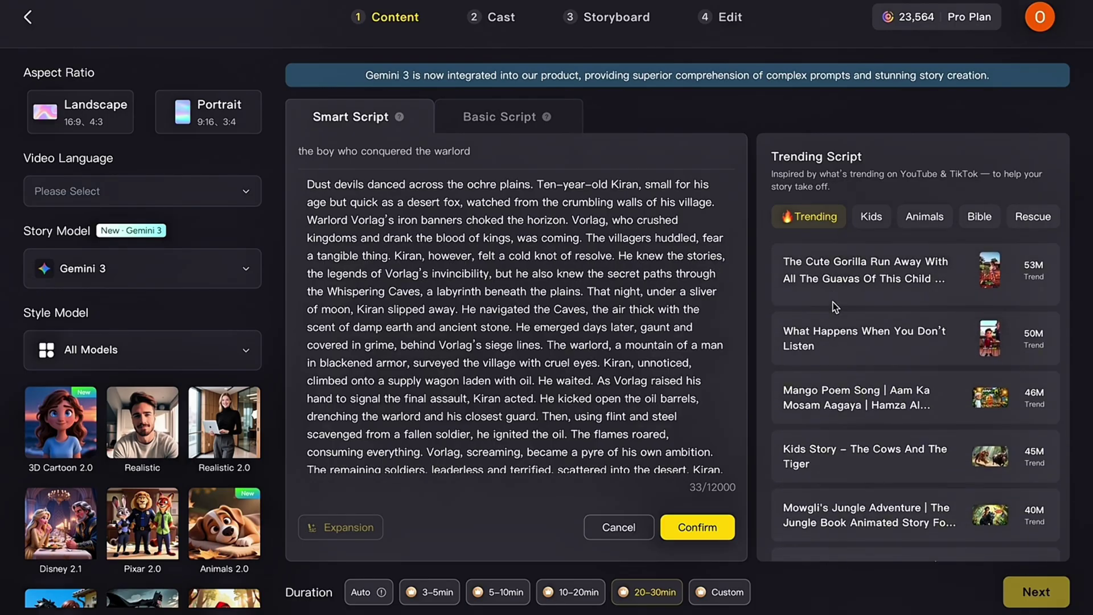
scroll(835, 308, down, 8)
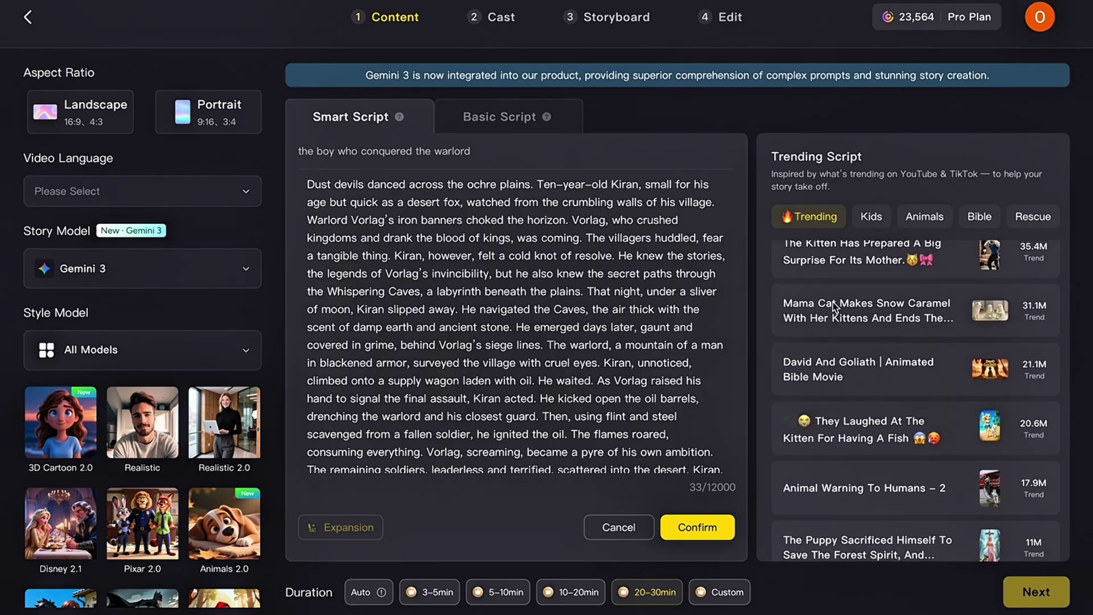
scroll(835, 308, down, 8)
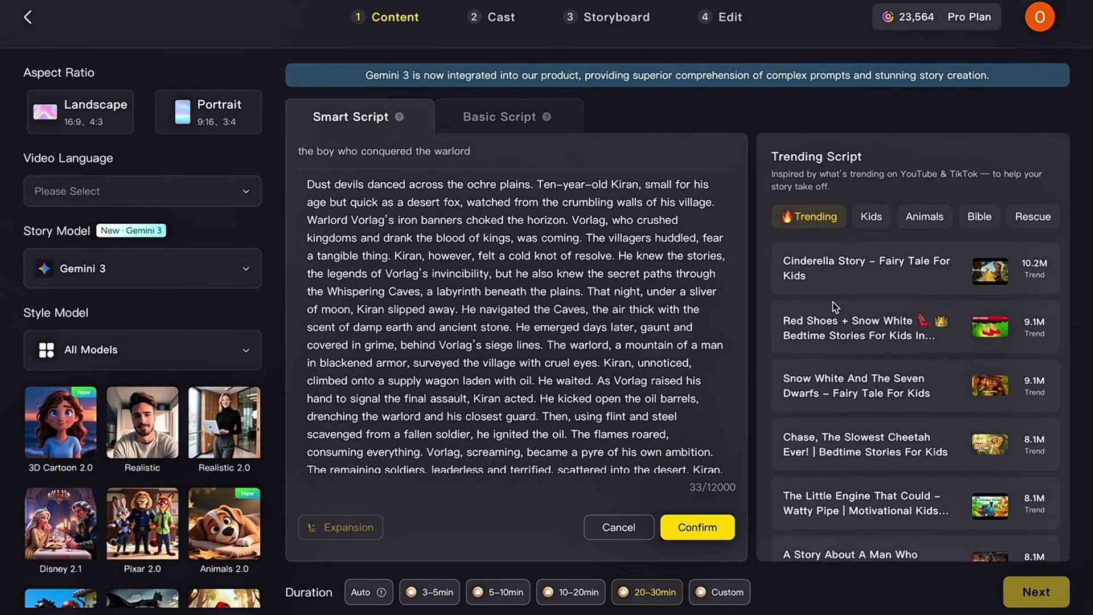
scroll(835, 308, down, 3)
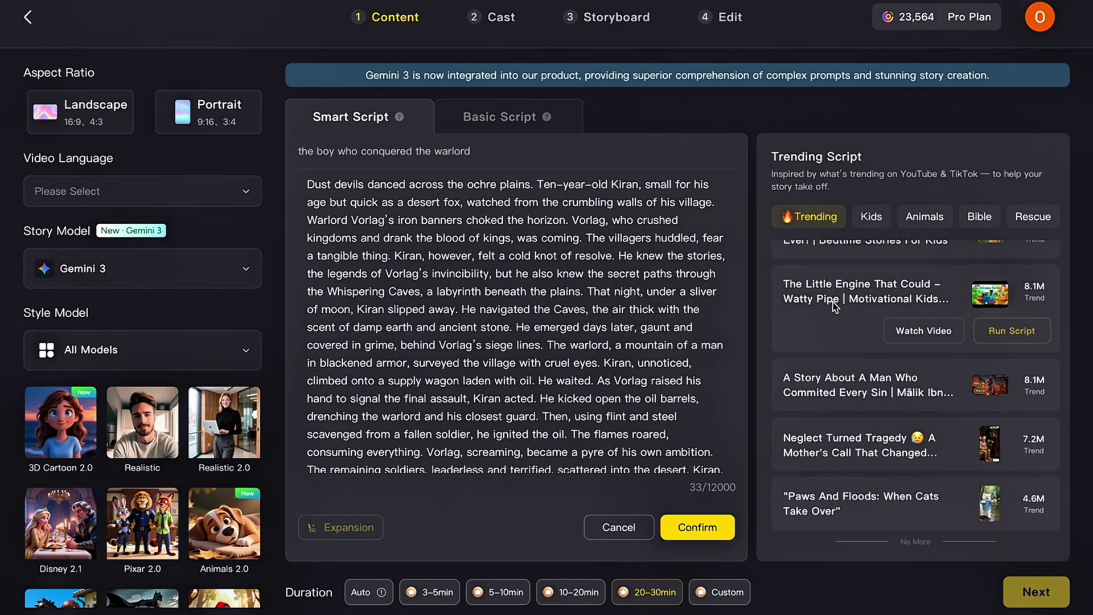
mouse_move(838, 467)
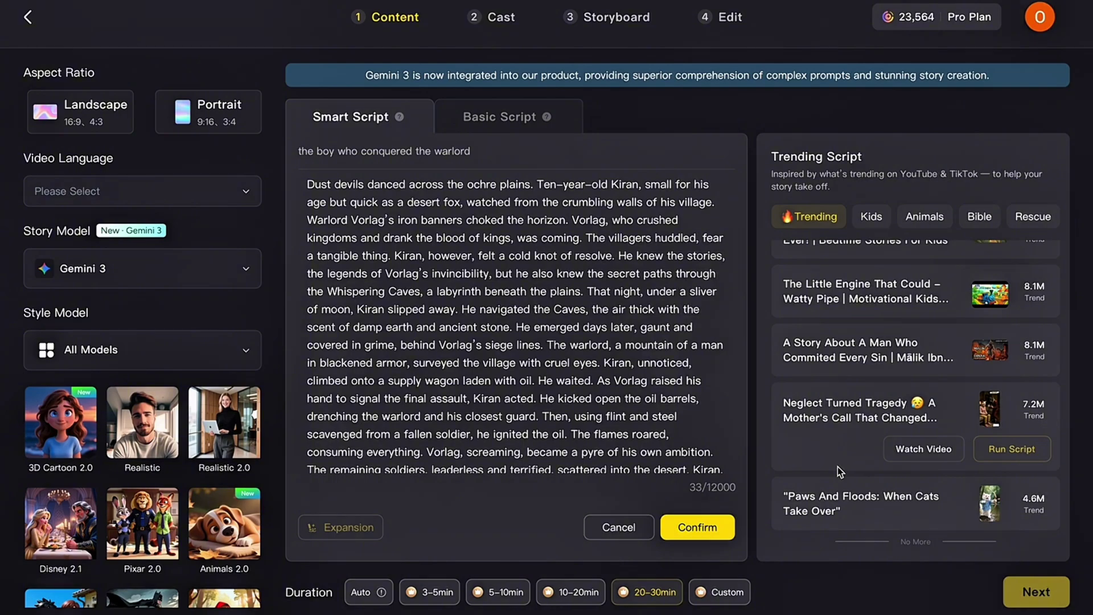
scroll(837, 467, up, 10)
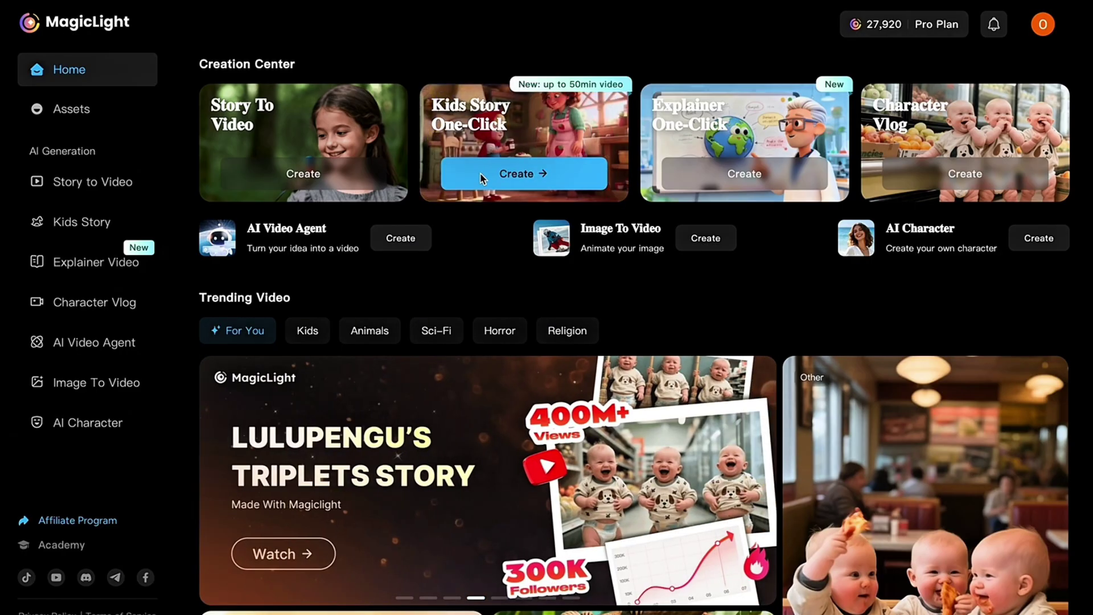
- Start a Kids Story project with the Jack and the Beanstalk topic in Pixar style
click(509, 176)
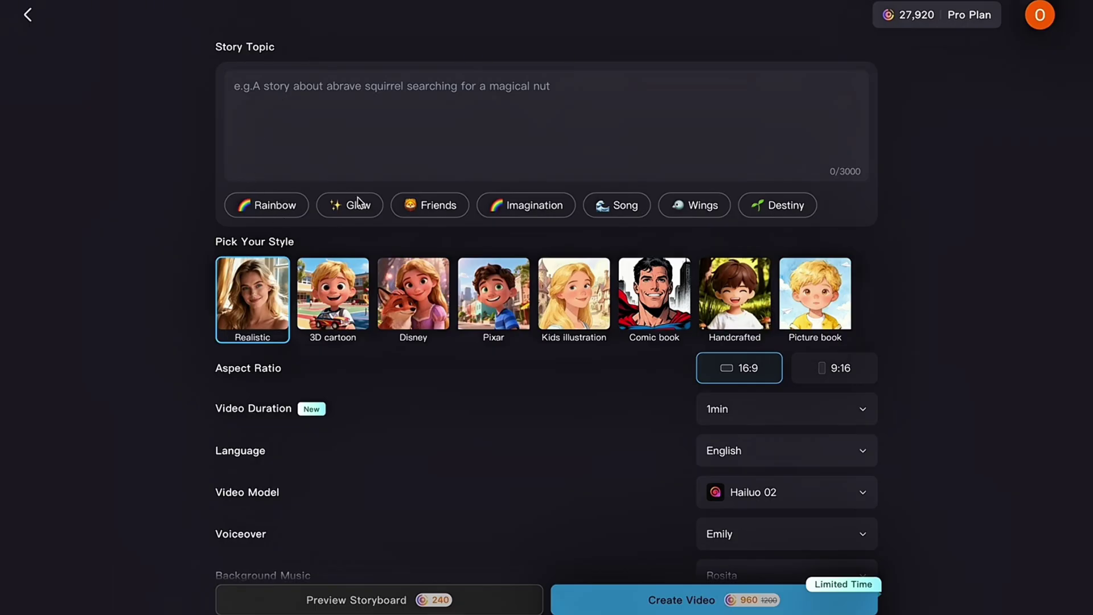
click(427, 206)
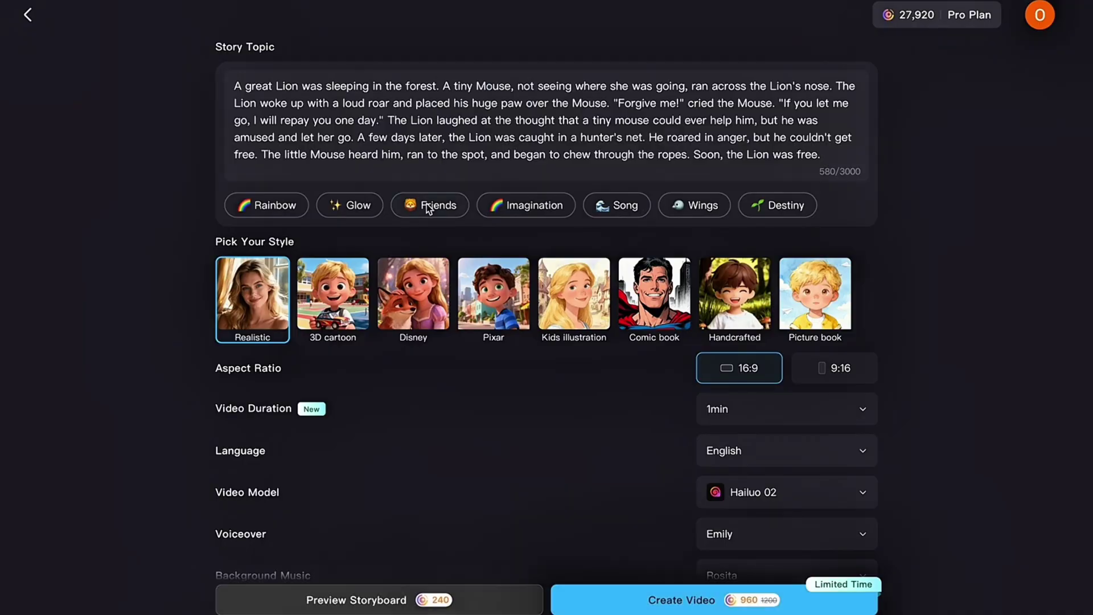
click(511, 211)
click(777, 205)
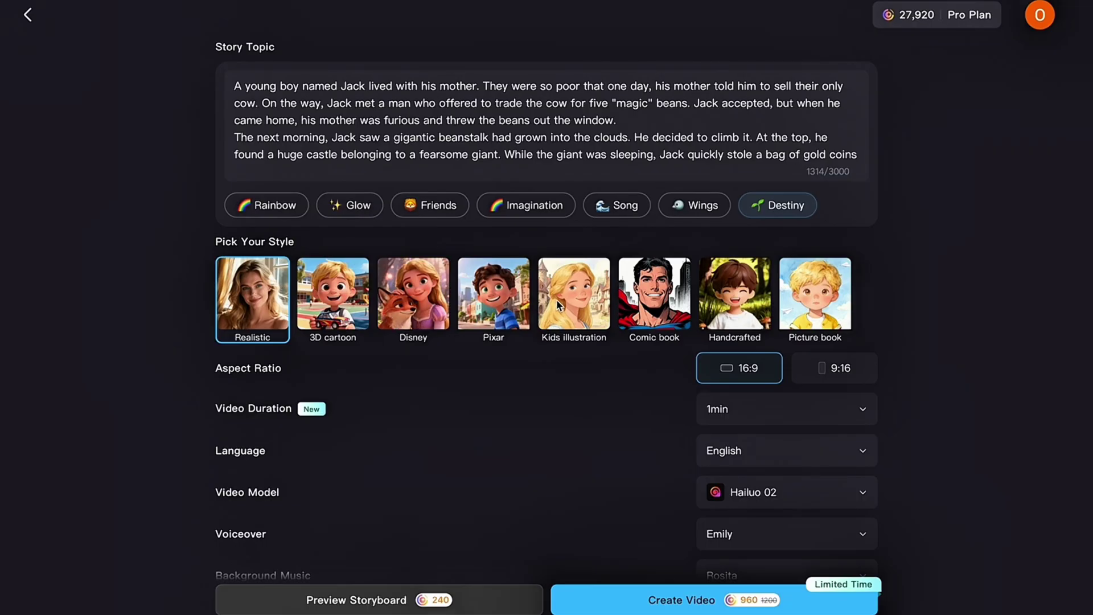
click(490, 304)
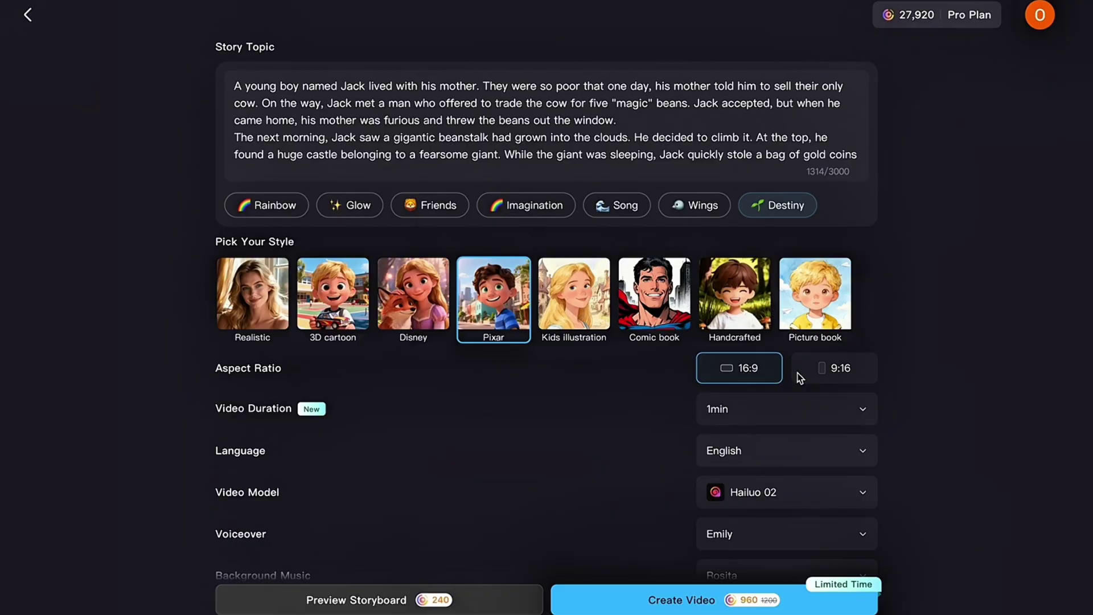
- Keep the video duration at 1min after checking the custom duration options
click(868, 412)
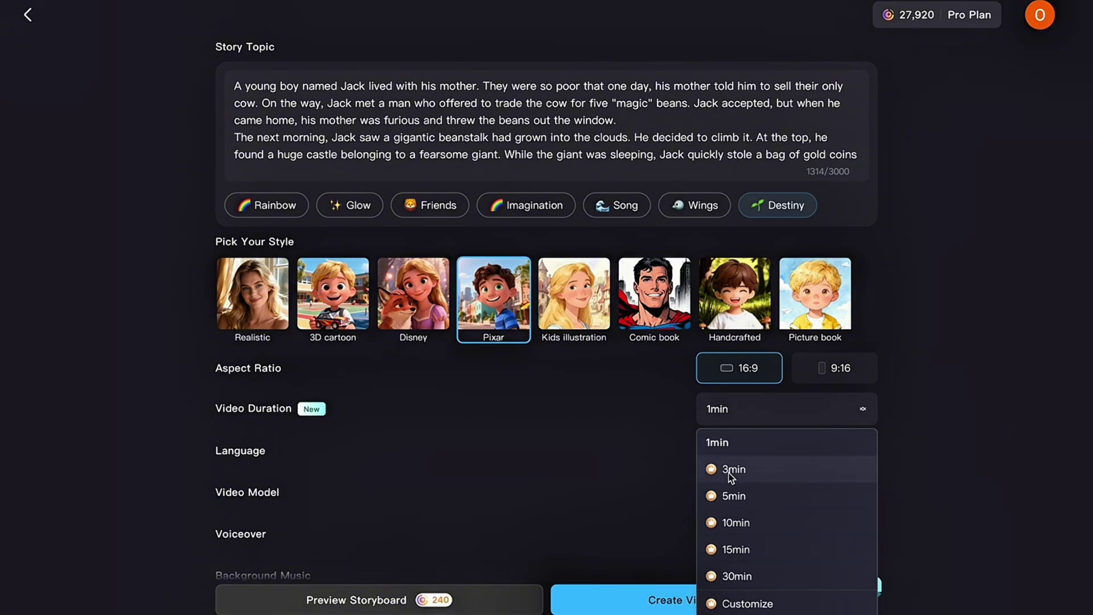
click(733, 597)
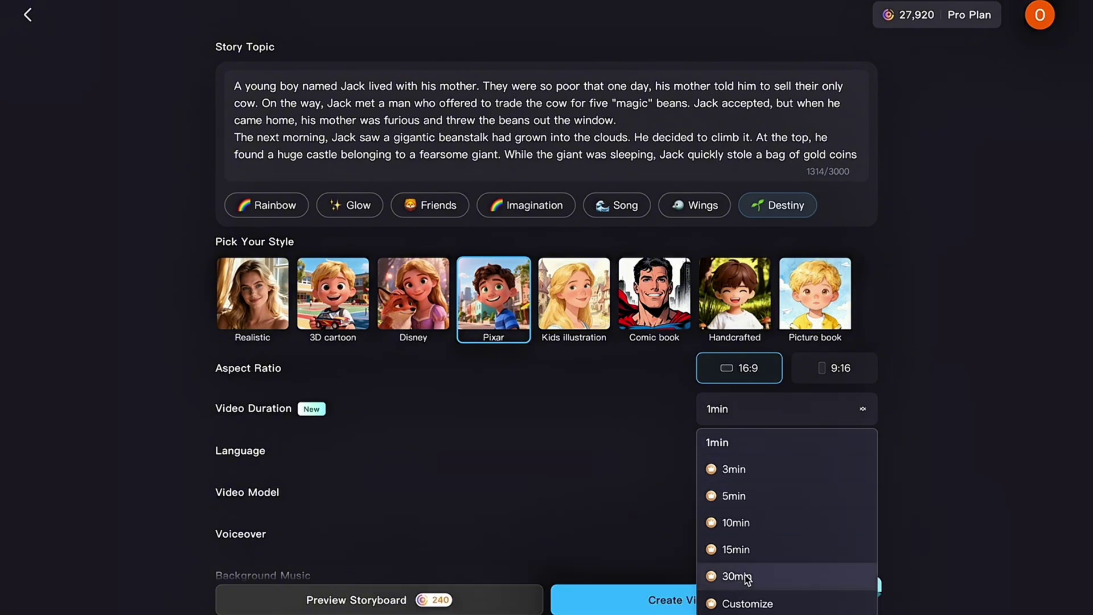
mouse_move(744, 605)
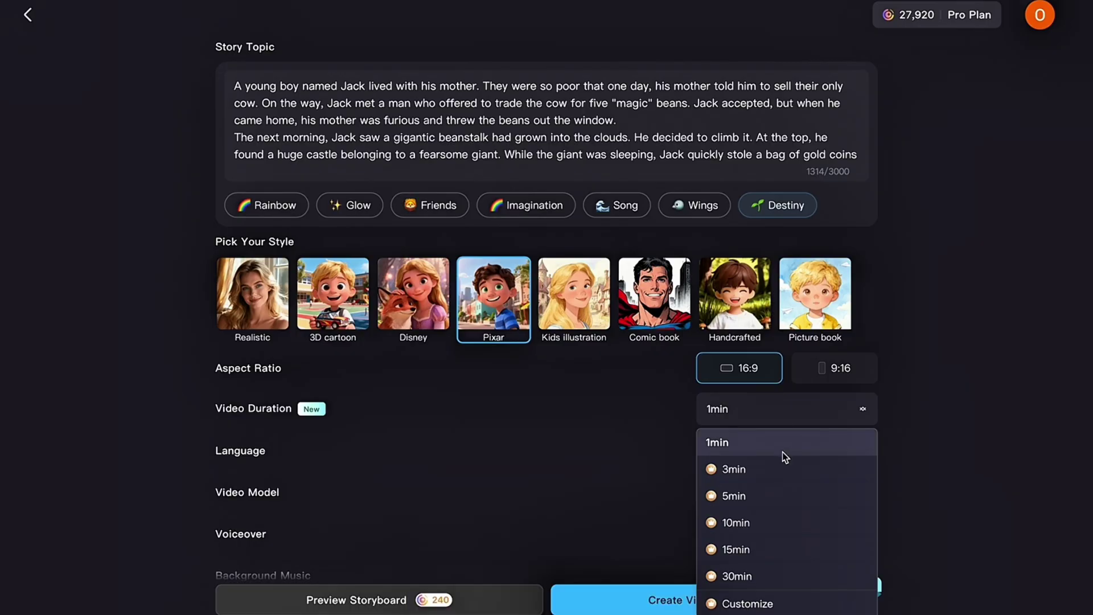
click(733, 450)
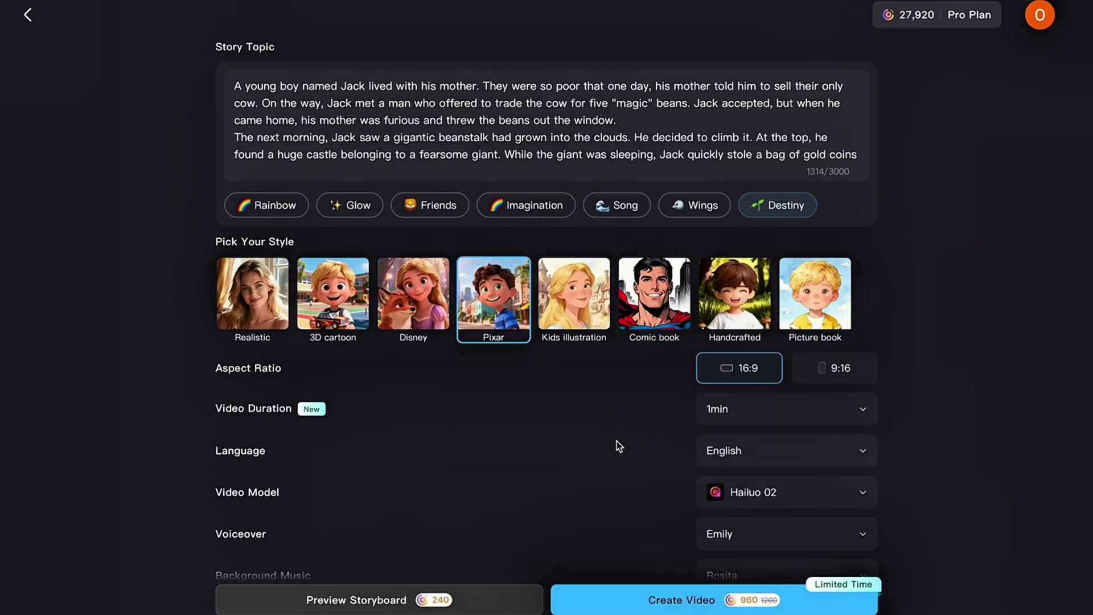
- Keep English as the narration language
click(864, 454)
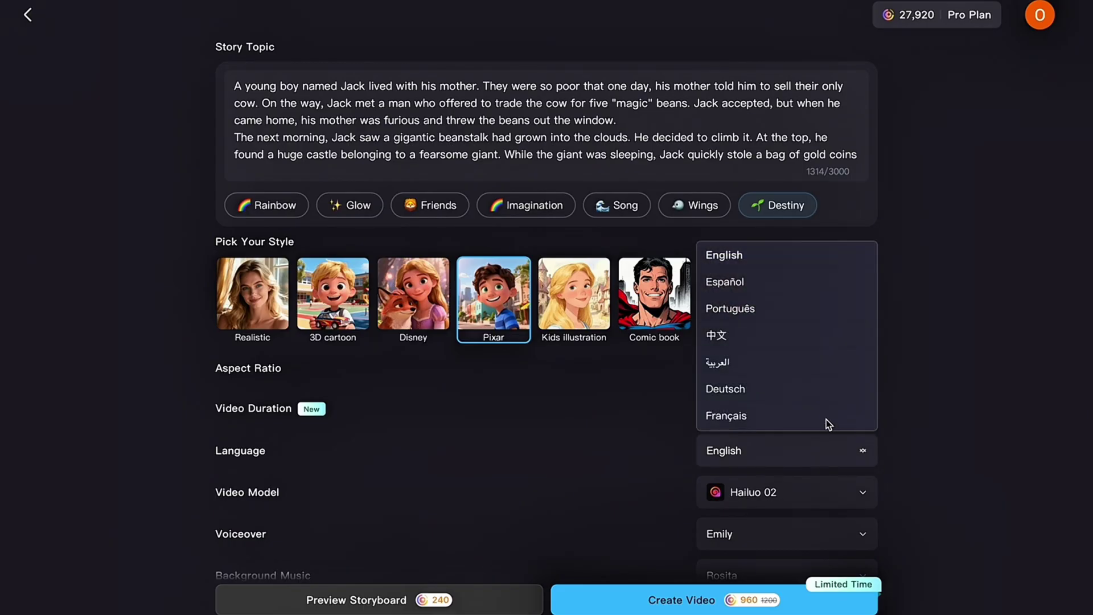
scroll(814, 415, down, 2)
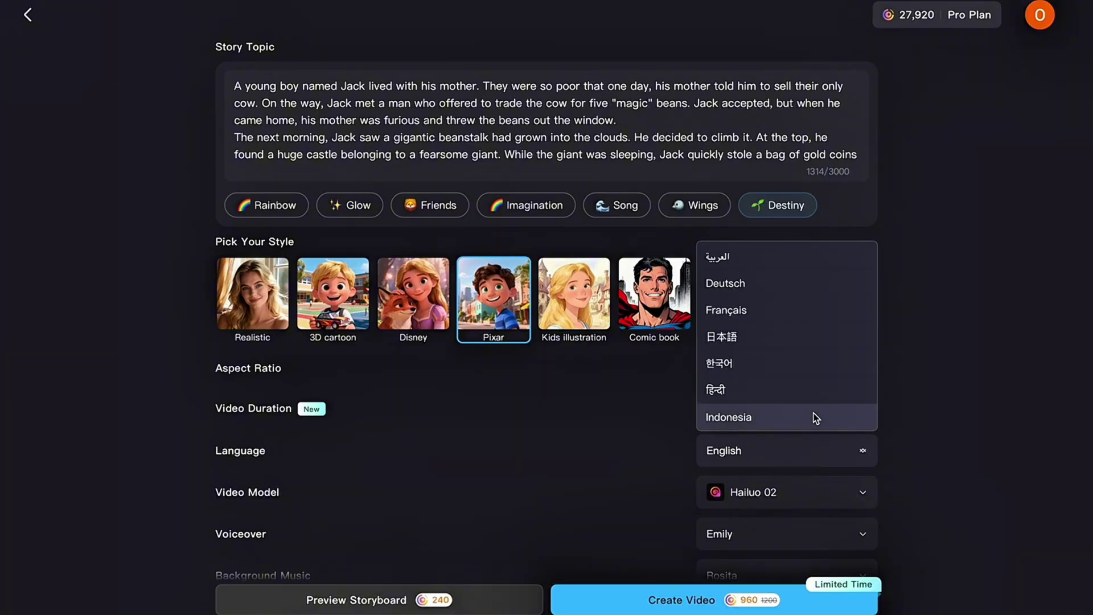
scroll(815, 419, up, 2)
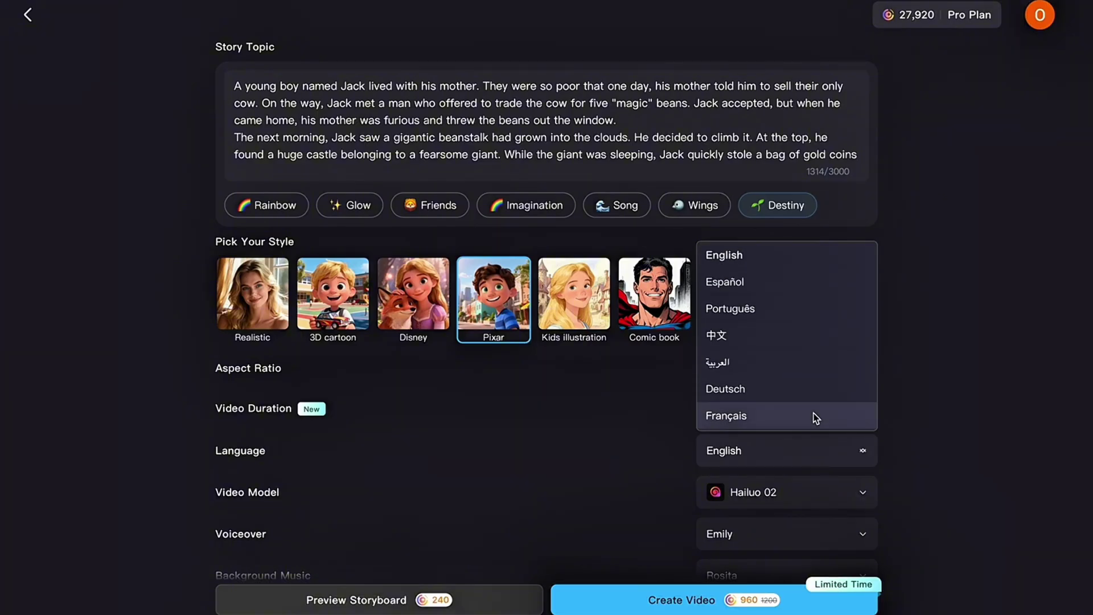
click(864, 451)
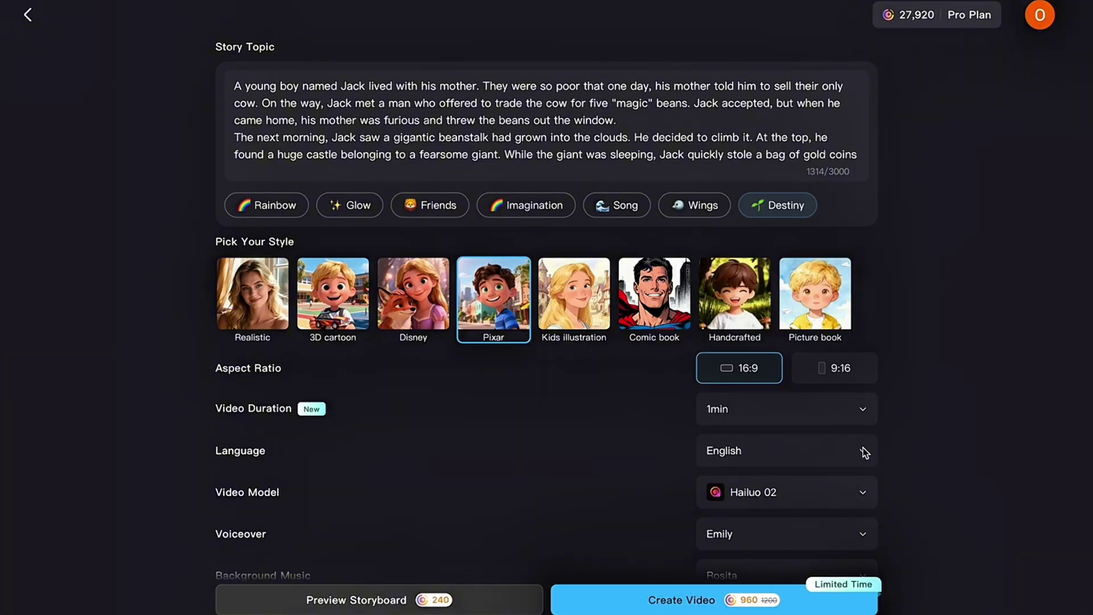
scroll(865, 449, down, 1)
click(865, 446)
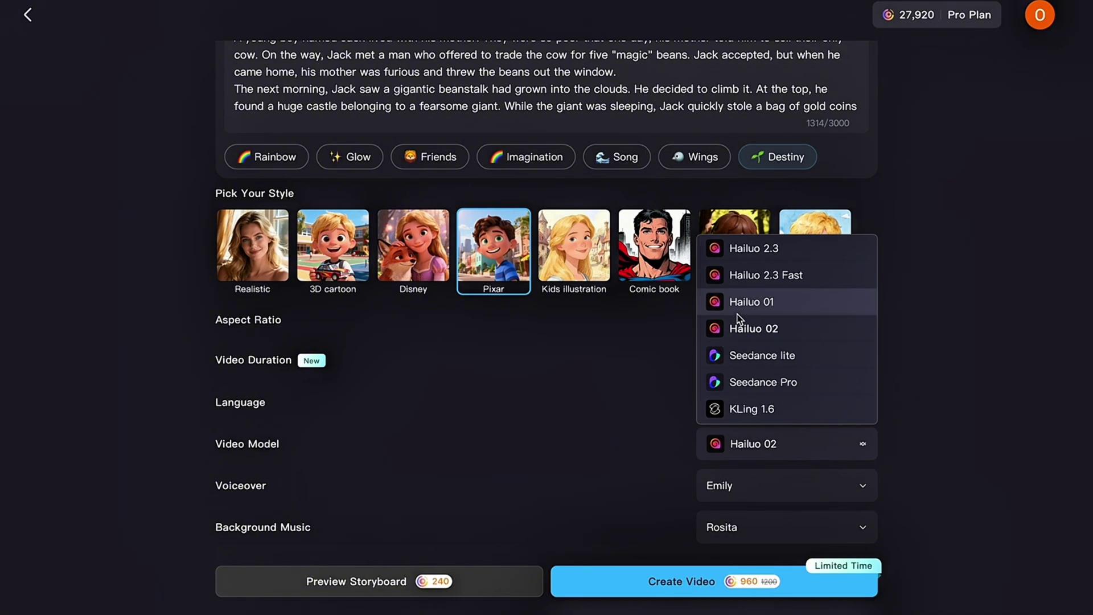
- Switch the video model to KLing 2.1 and the narrator voice to Sophia
scroll(740, 330, down, 2)
click(751, 357)
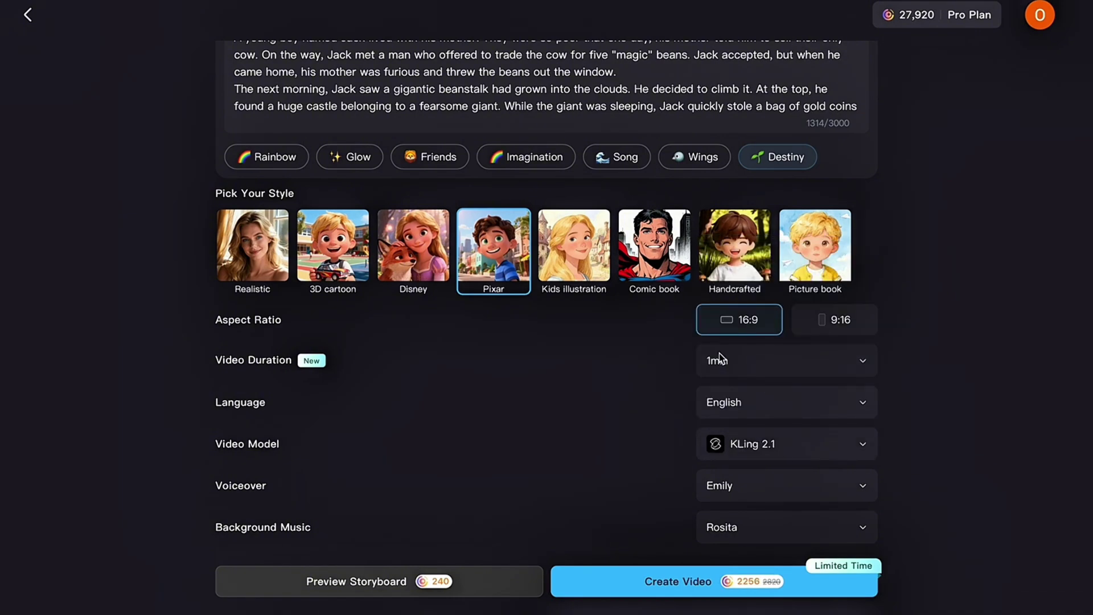
click(864, 487)
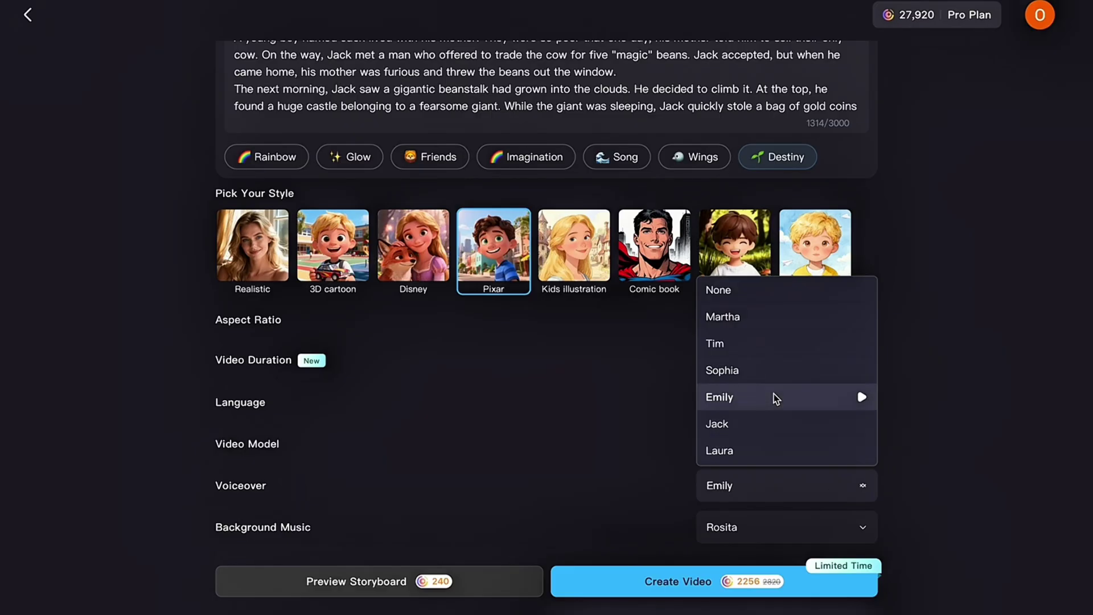
scroll(773, 395, down, 3)
scroll(776, 399, down, 5)
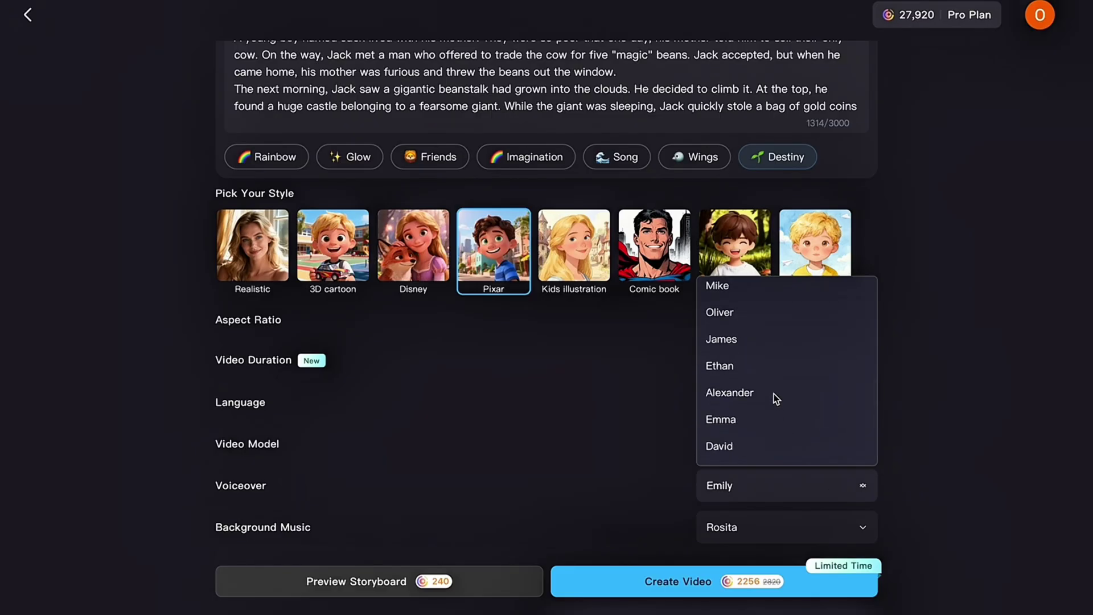
scroll(774, 399, up, 5)
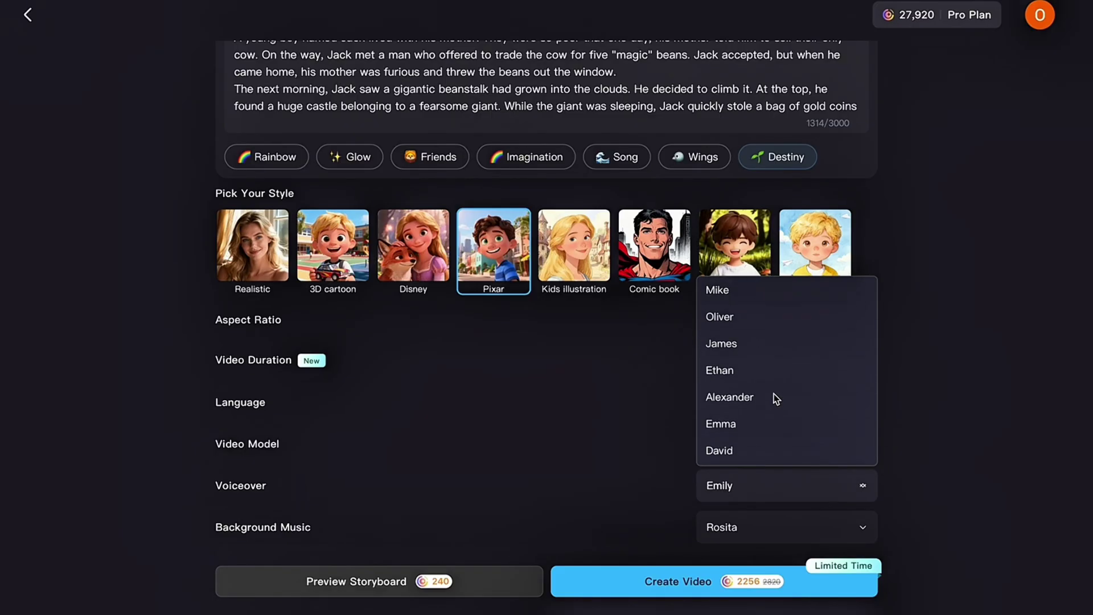
click(861, 369)
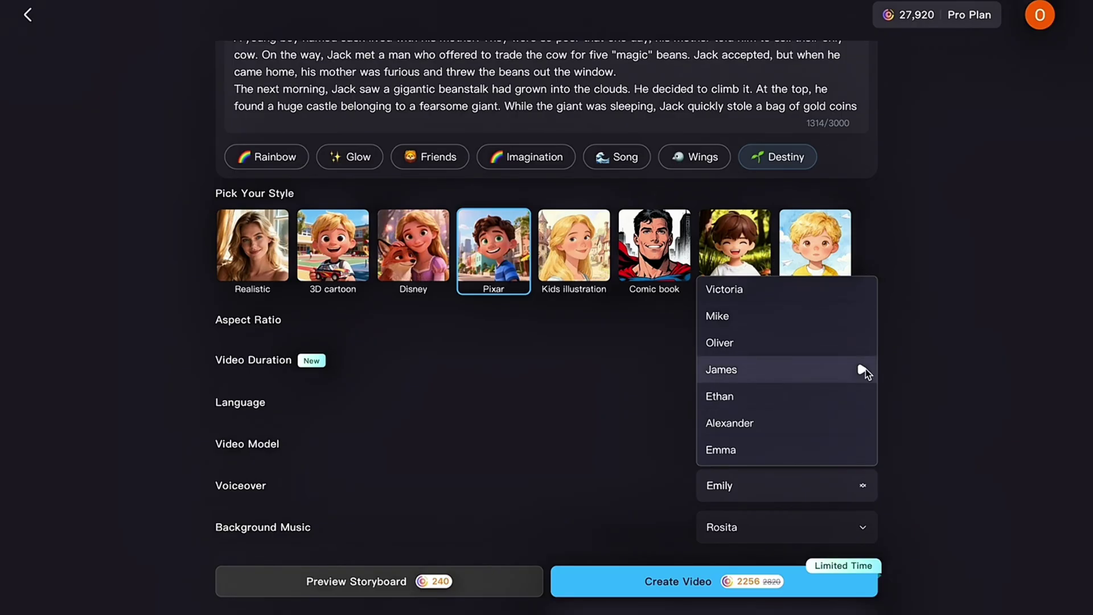
scroll(857, 369, up, 3)
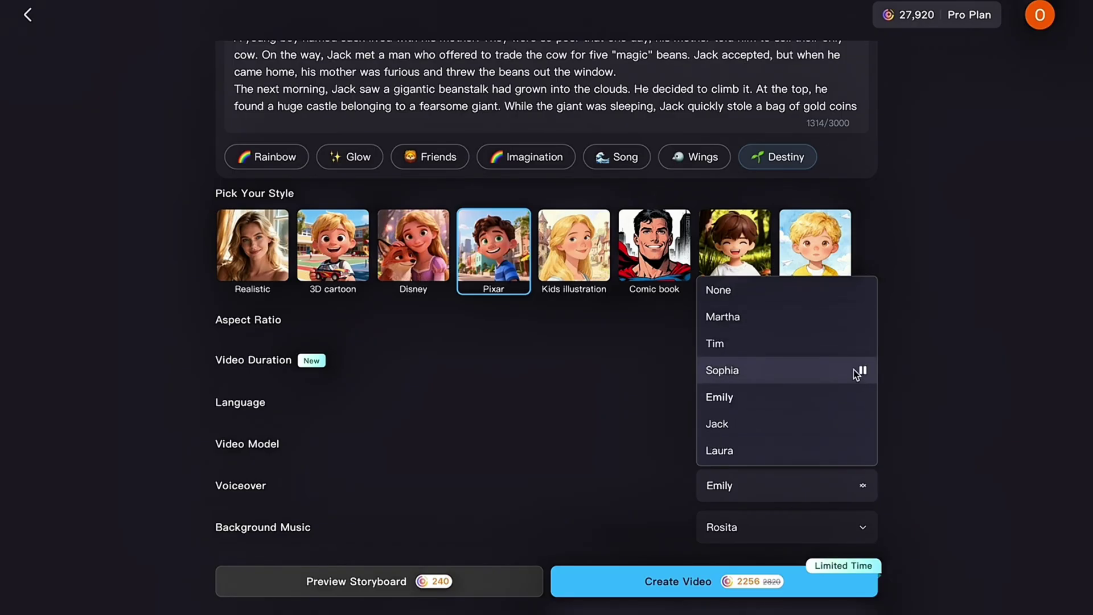
click(809, 373)
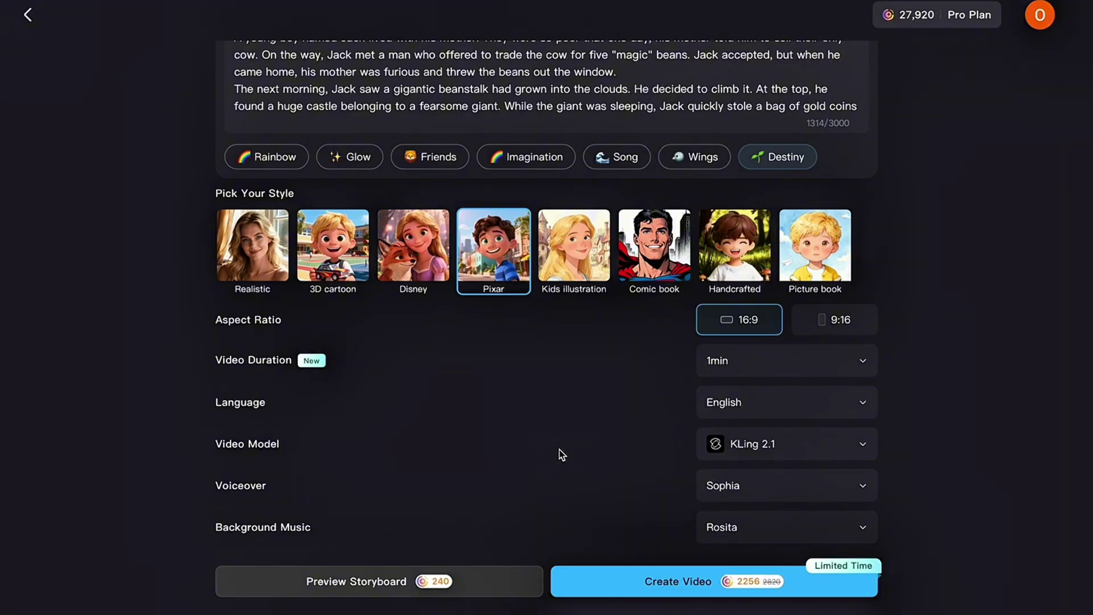
- Browse the background music list and preview the Dopamina song
click(863, 529)
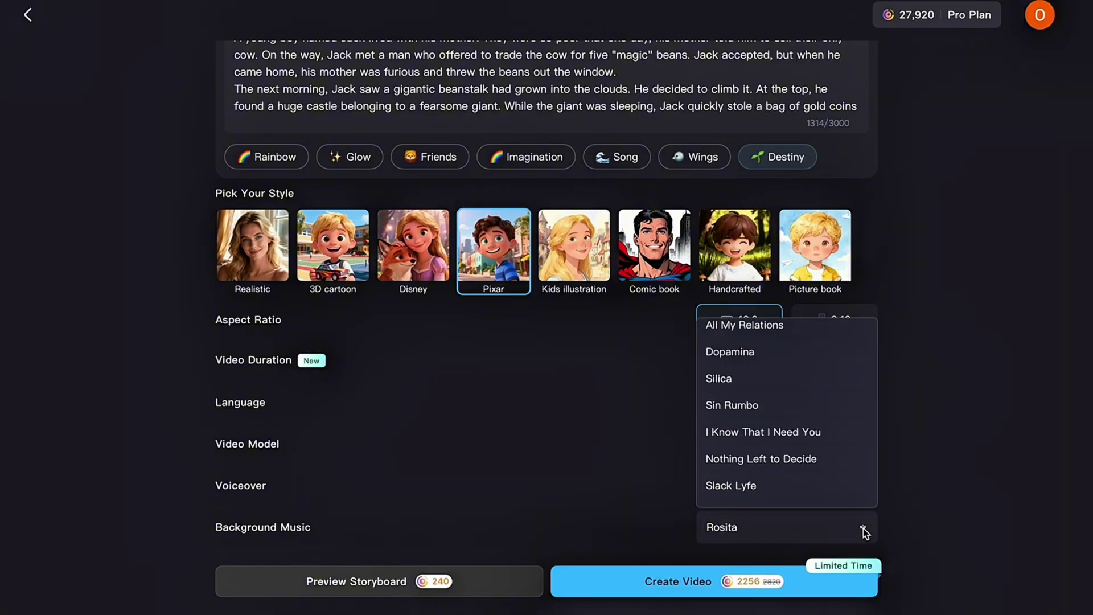
scroll(767, 441, up, 4)
scroll(769, 442, up, 5)
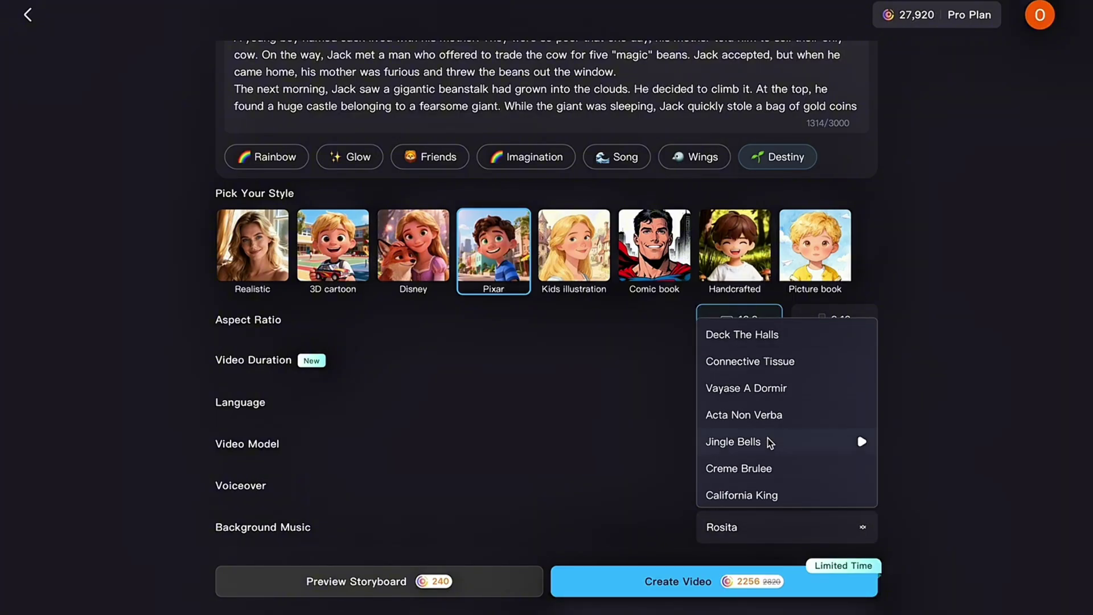
scroll(860, 398, down, 5)
click(863, 390)
- Set Dopamina as background music and start generating the Jack and the Beanstalk video
click(812, 390)
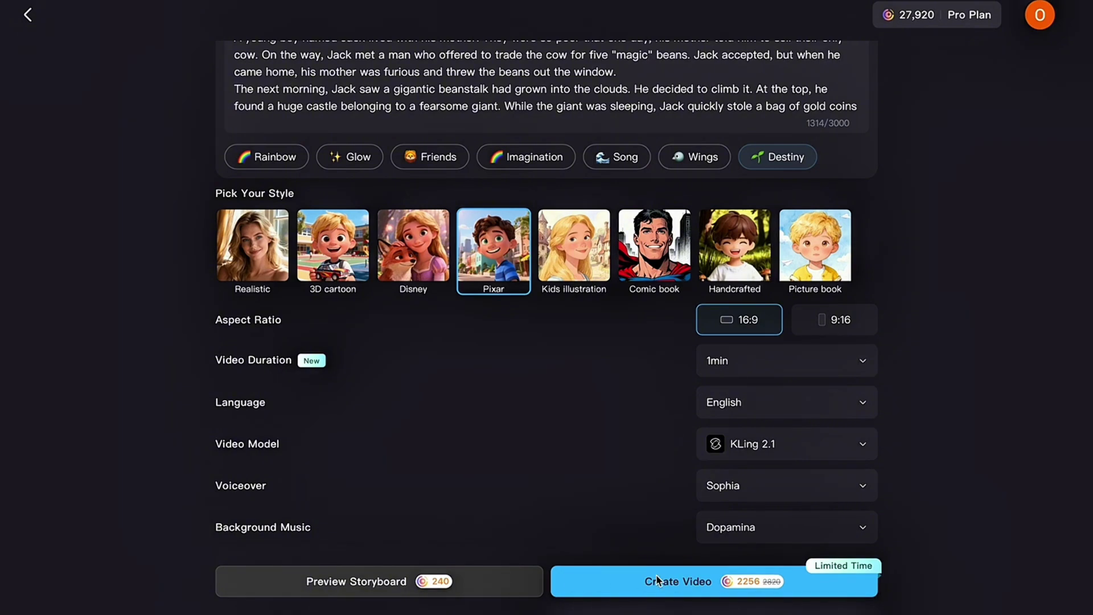
click(687, 584)
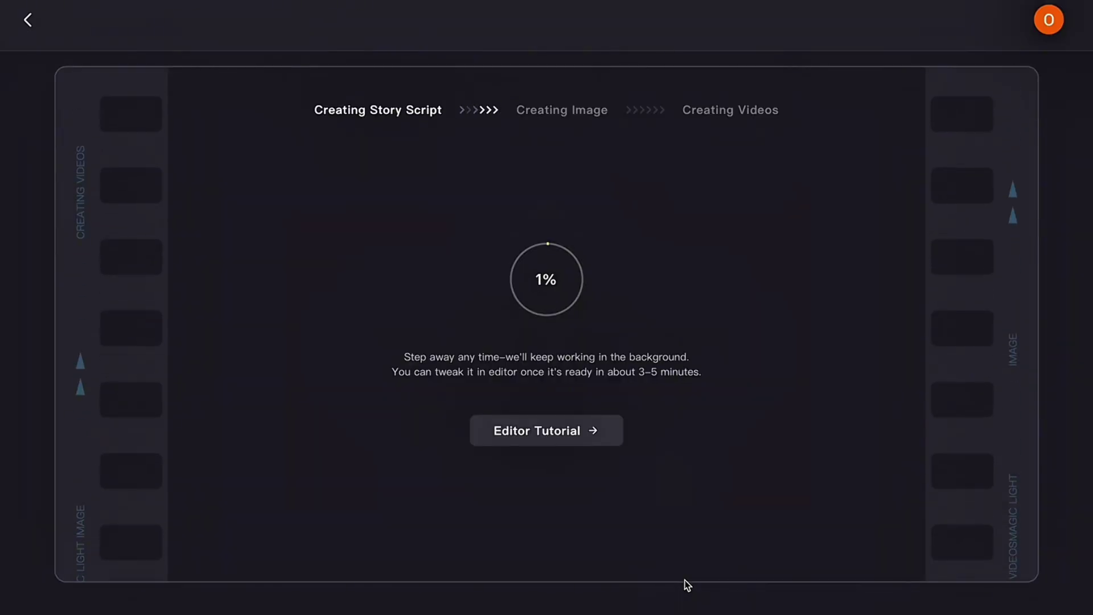